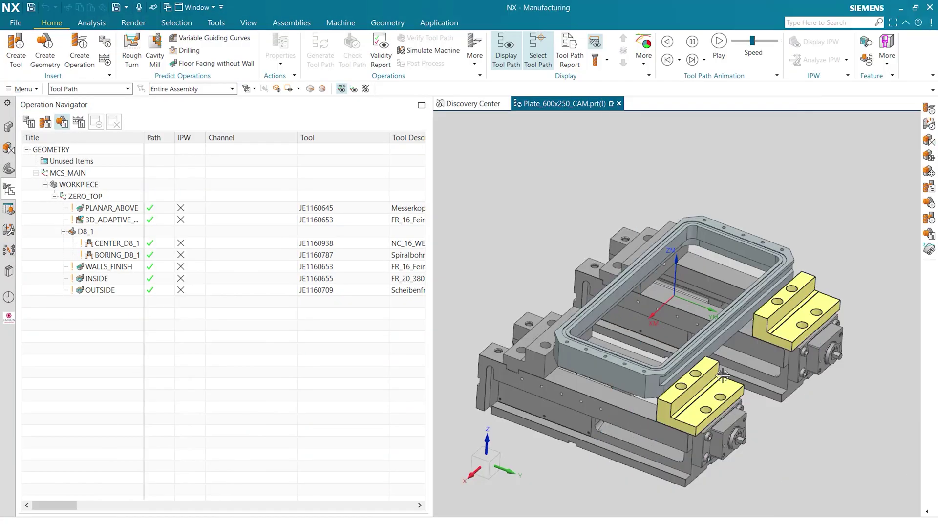
Open tool path verification for the whole PROGRAM group from the program order view, using 3D Dynamic visualization.
{"action": "middle_click_drag", "start_coordinate": [722, 295], "coordinate": [864, 274]}
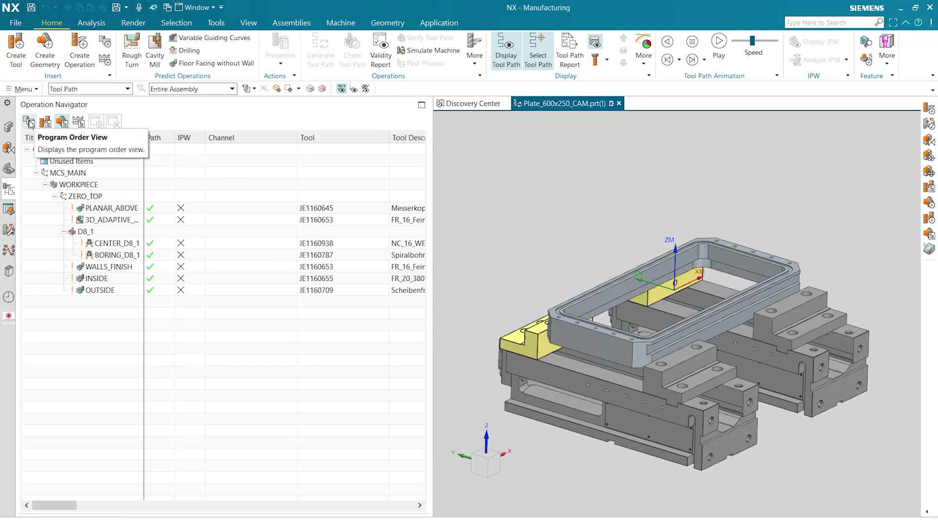
{"action": "left_click", "coordinate": [29, 122]}
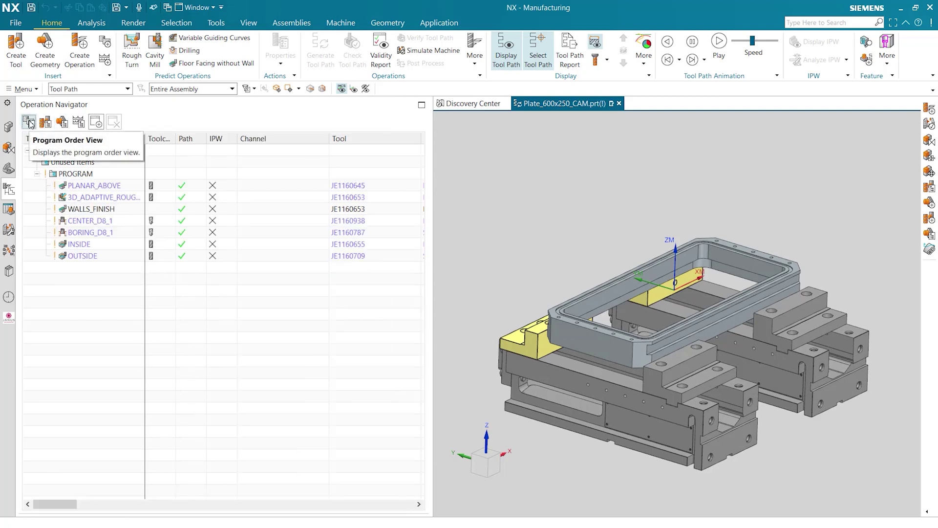
{"action": "left_click", "coordinate": [84, 175]}
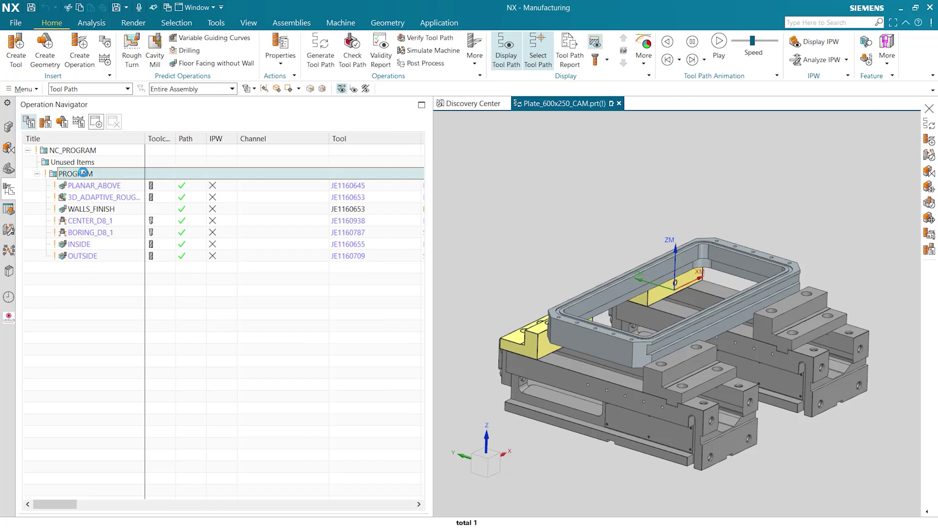
{"action": "left_click", "coordinate": [436, 42]}
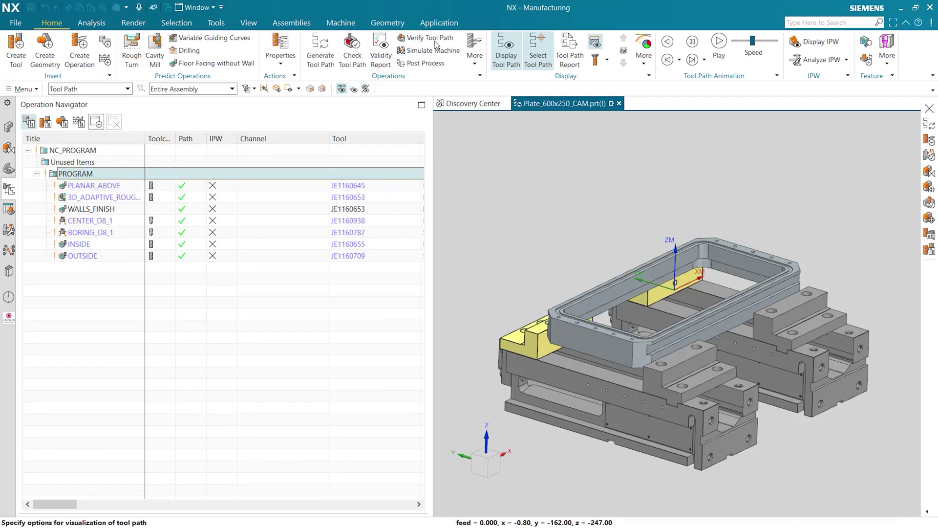
{"action": "left_click", "coordinate": [243, 198]}
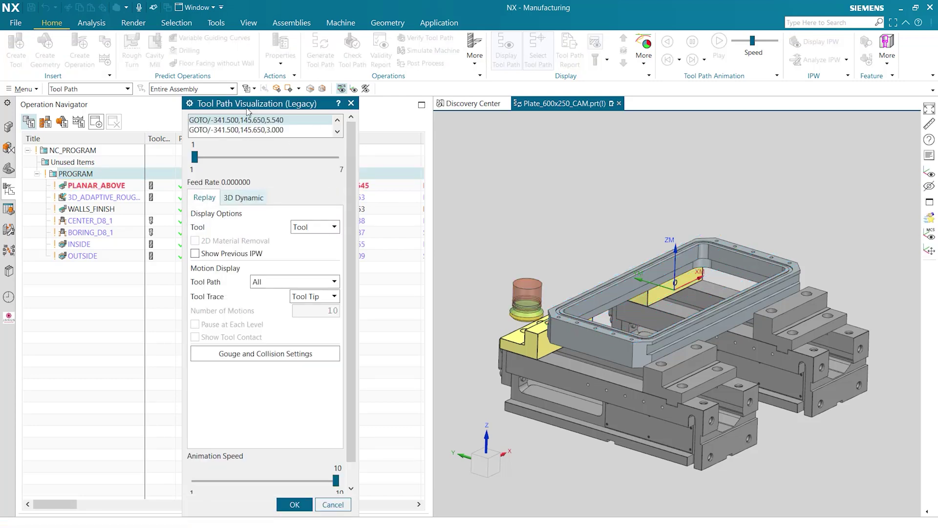
Run the dynamic material removal simulation of all operations at animation speed 7.
{"action": "left_click_drag", "start_coordinate": [252, 102], "coordinate": [228, 41]}
{"action": "left_click", "coordinate": [271, 419]}
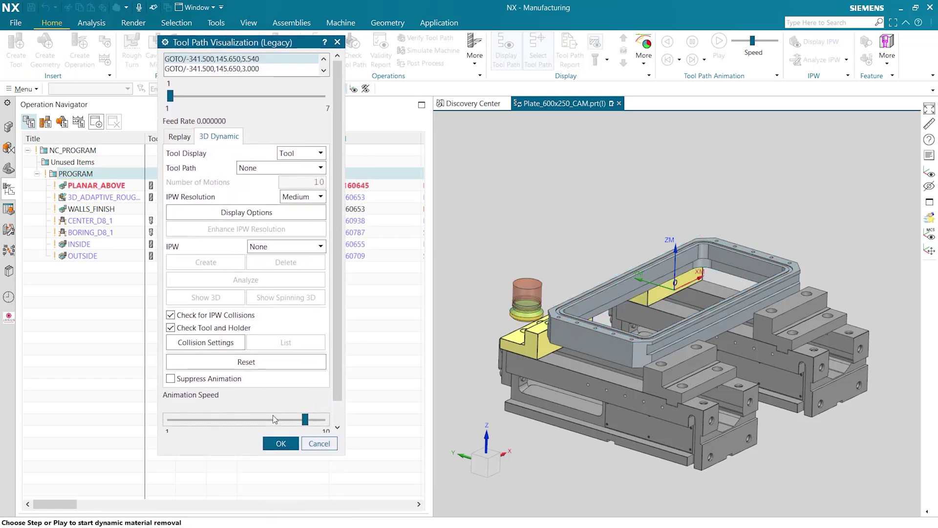
{"action": "scroll", "coordinate": [302, 381], "scroll_direction": "down", "scroll_amount": 1}
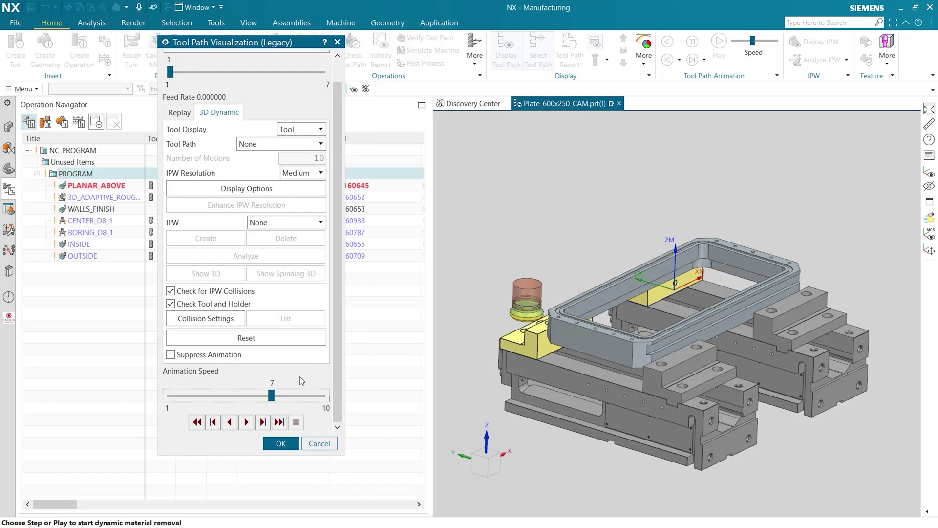
{"action": "left_click", "coordinate": [246, 422]}
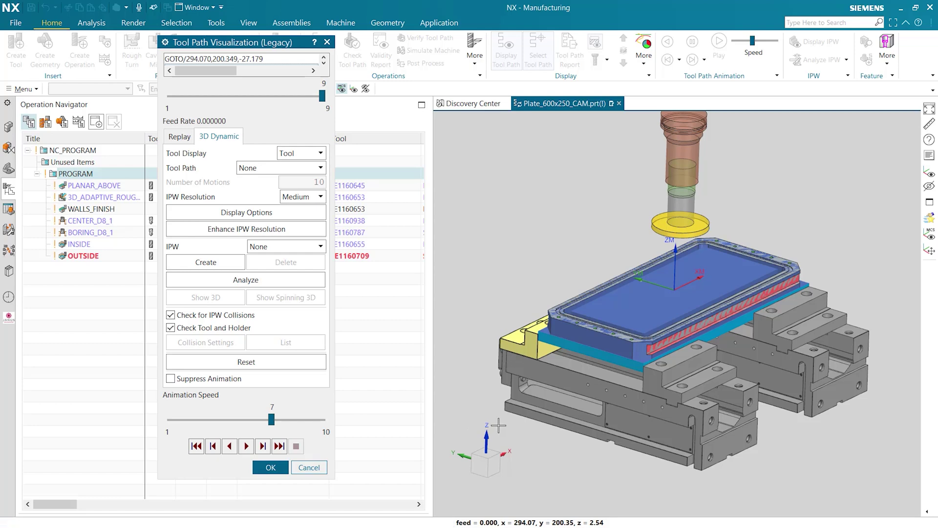
Create an in-process workpiece body from the simulated machining result and accept the visualization.
{"action": "scroll", "coordinate": [674, 296], "scroll_direction": "up", "scroll_amount": 1}
{"action": "scroll", "coordinate": [601, 332], "scroll_direction": "down", "scroll_amount": 3}
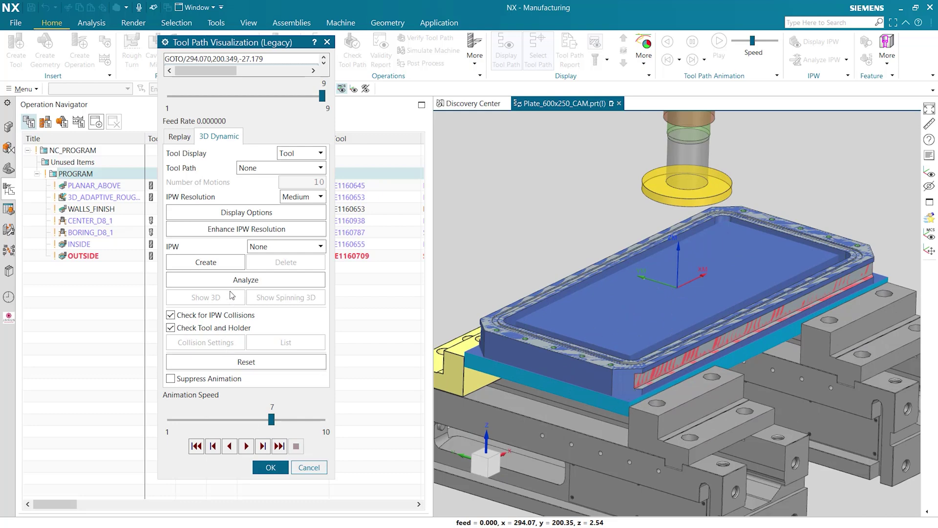
{"action": "left_click", "coordinate": [220, 266]}
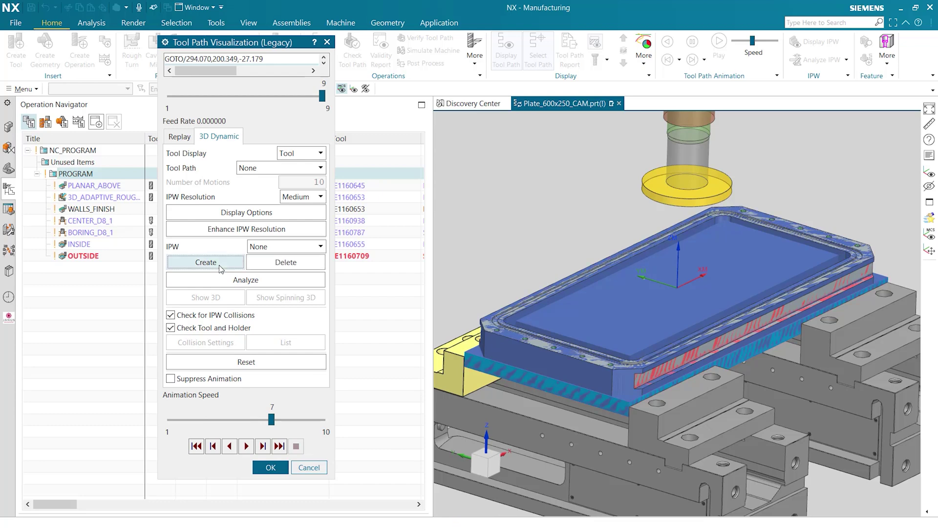
{"action": "left_click", "coordinate": [270, 467]}
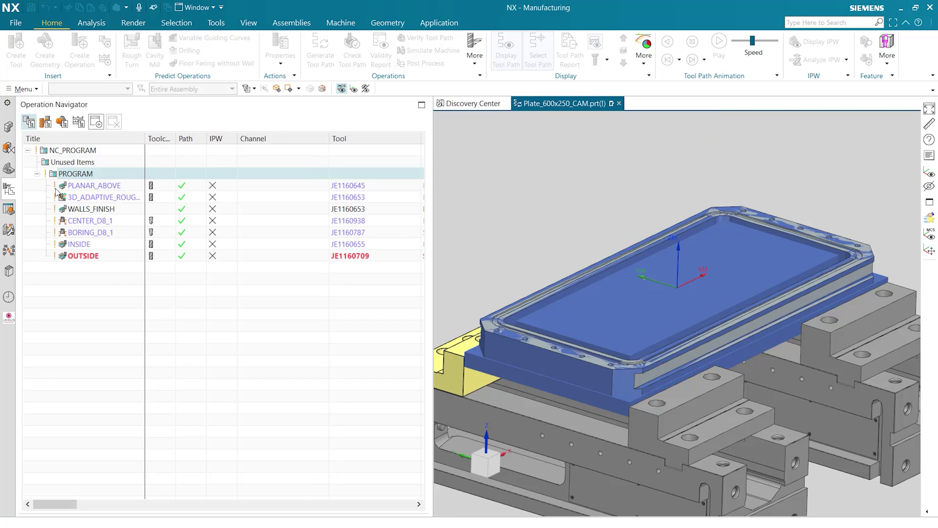
Inspect the Facet Body under the part's non-timestamp geometry by highlighting it and toggling its visibility.
{"action": "left_click", "coordinate": [8, 169]}
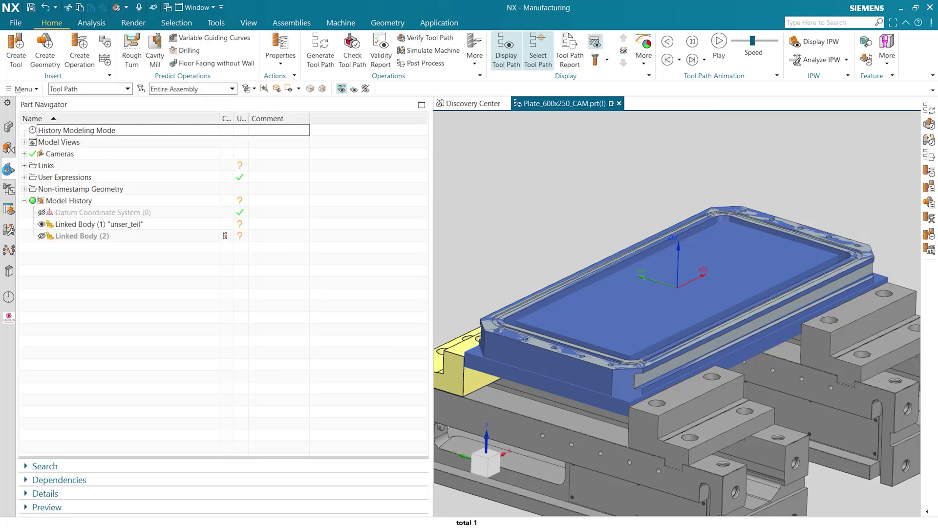
{"action": "left_click", "coordinate": [24, 189]}
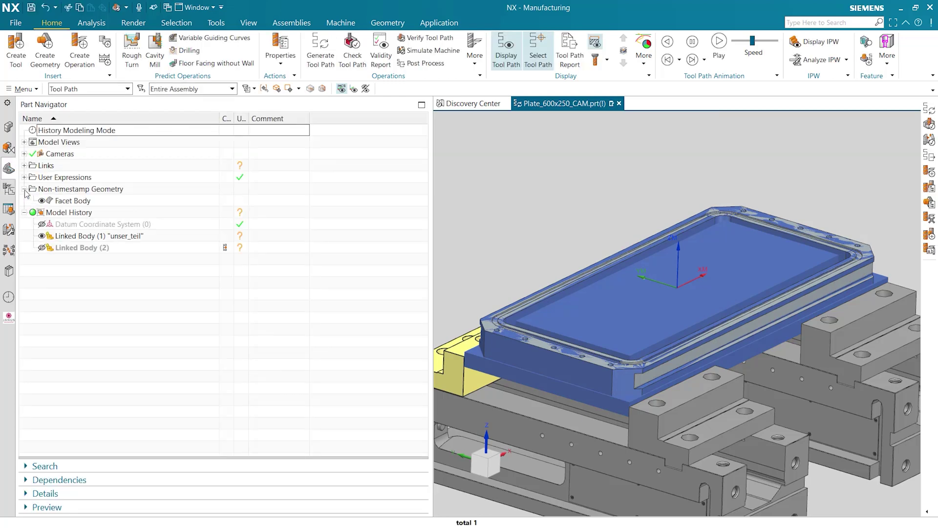
{"action": "left_click", "coordinate": [68, 202]}
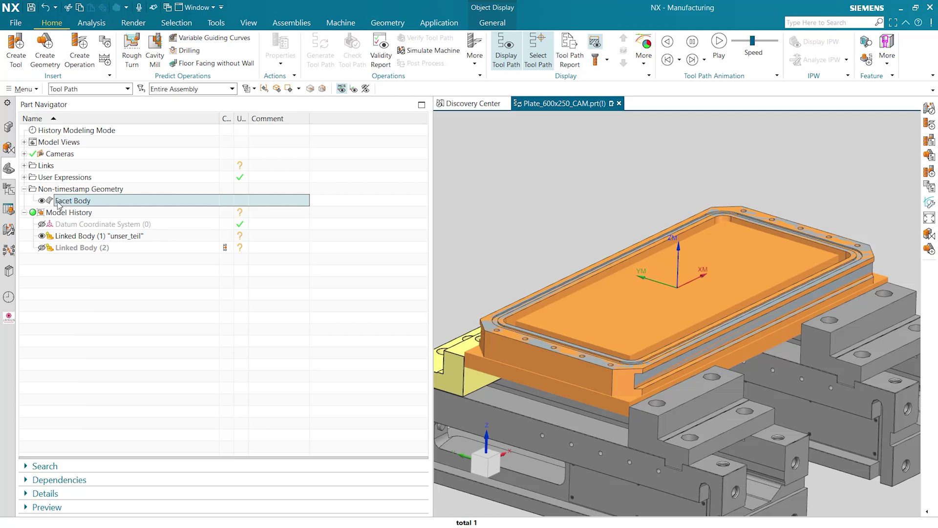
{"action": "left_click", "coordinate": [42, 200]}
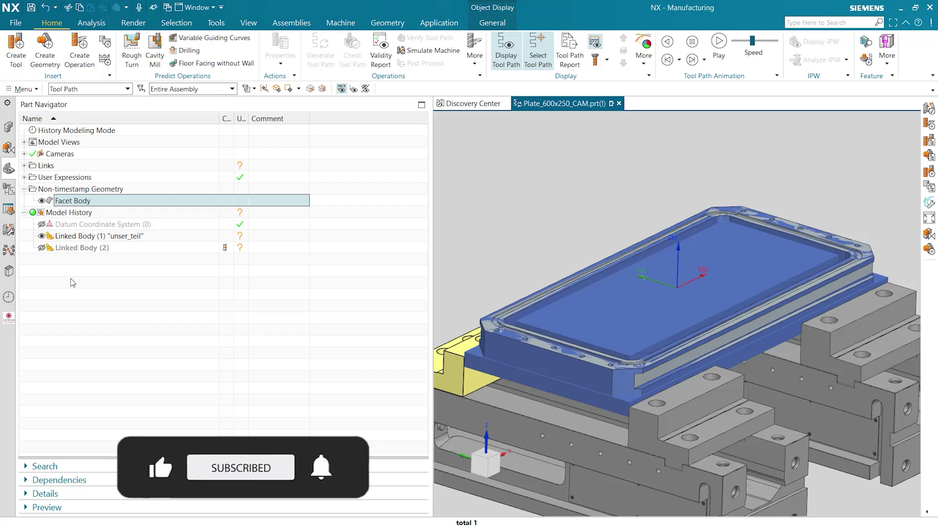
Insert a new mill_planar workpiece geometry group under MCS_MAIN in the geometry view.
{"action": "left_click", "coordinate": [5, 184]}
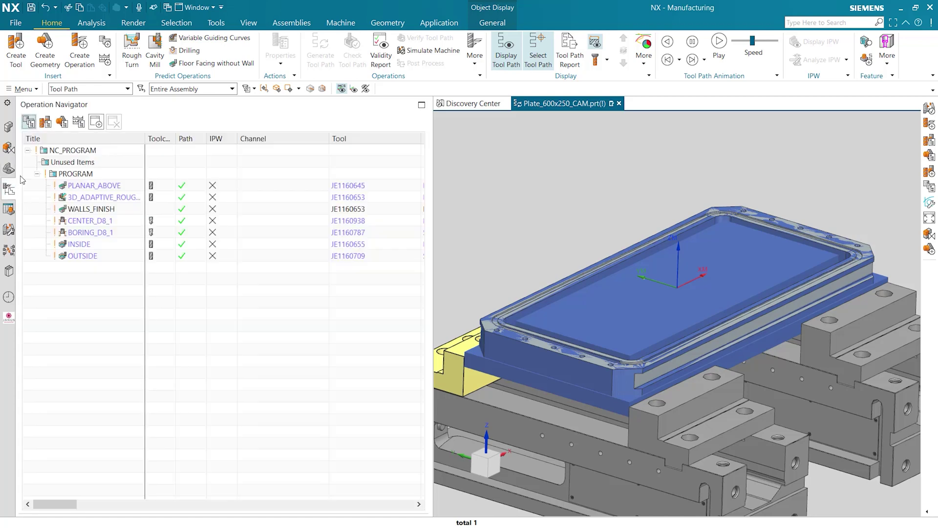
{"action": "left_click", "coordinate": [62, 122]}
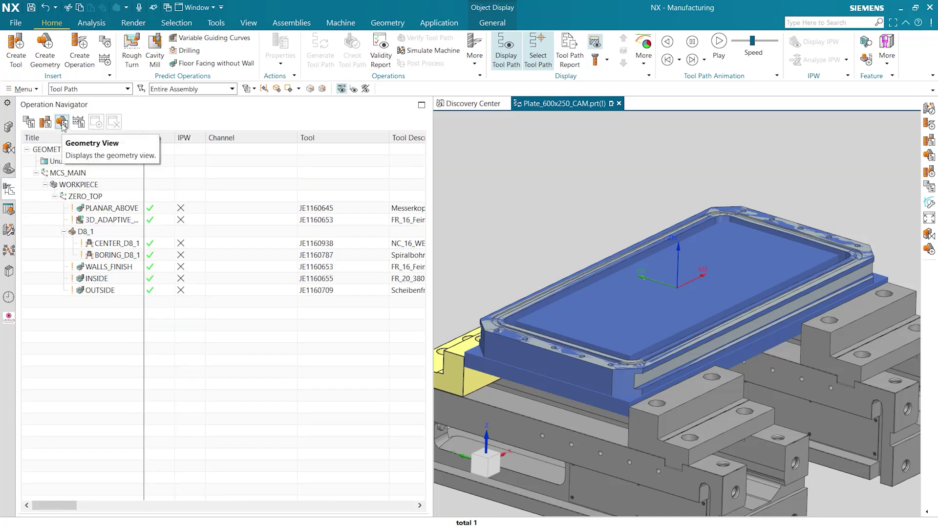
{"action": "left_click", "coordinate": [94, 174]}
{"action": "right_click", "coordinate": [94, 175]}
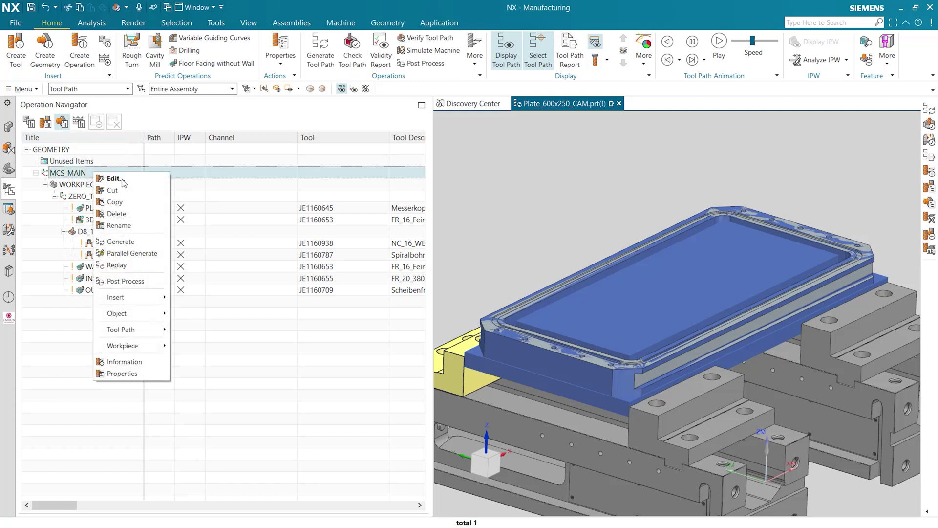
{"action": "mouse_move", "coordinate": [130, 299]}
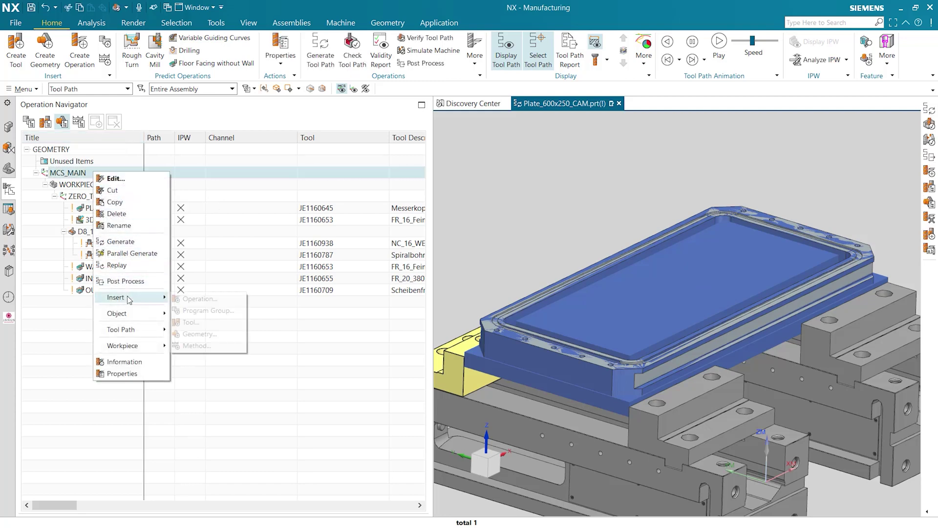
{"action": "left_click", "coordinate": [198, 334]}
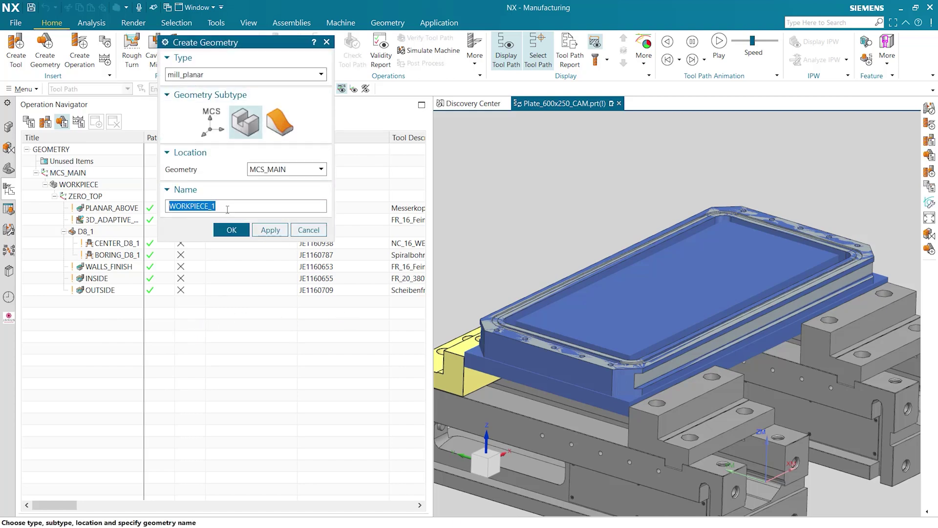
{"action": "left_click", "coordinate": [246, 122]}
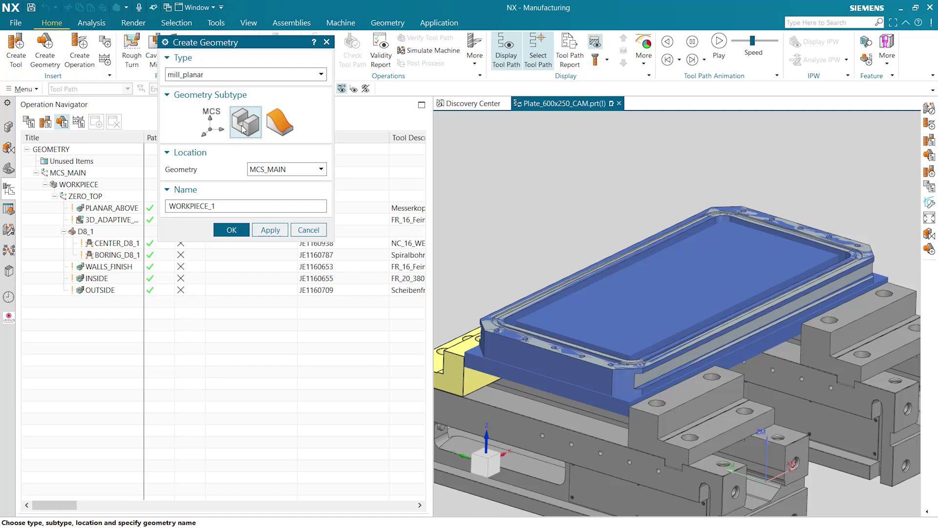
{"action": "left_click", "coordinate": [232, 230]}
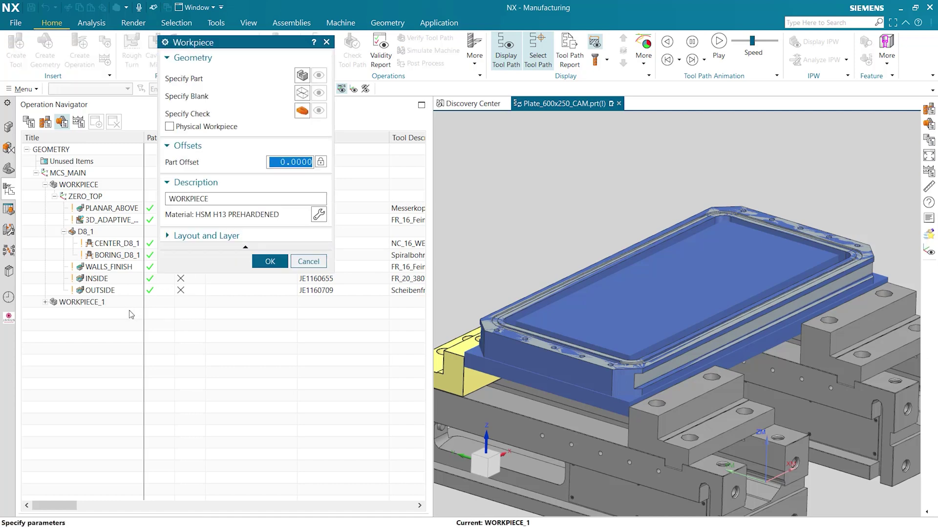
Specify the facet body as the new workpiece's part geometry, using No Selection Filter to pick it.
{"action": "left_click", "coordinate": [303, 78]}
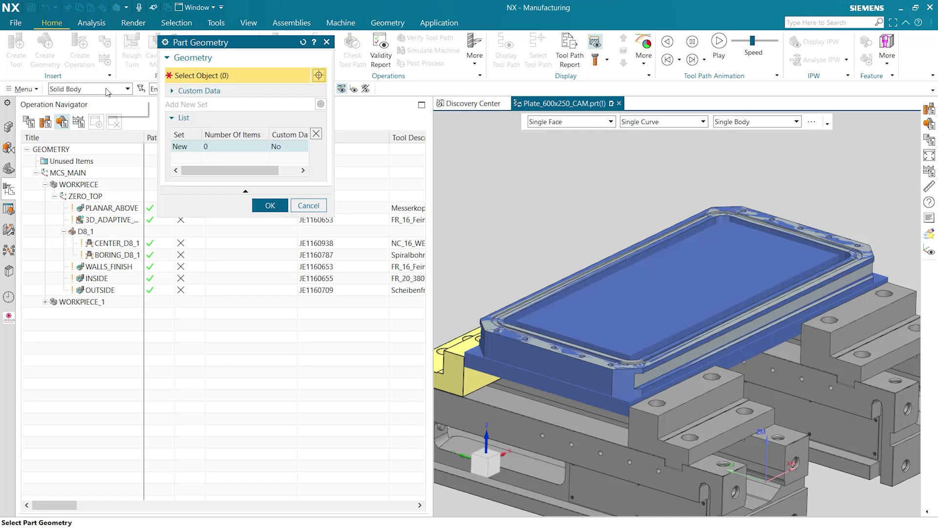
{"action": "left_click", "coordinate": [107, 90]}
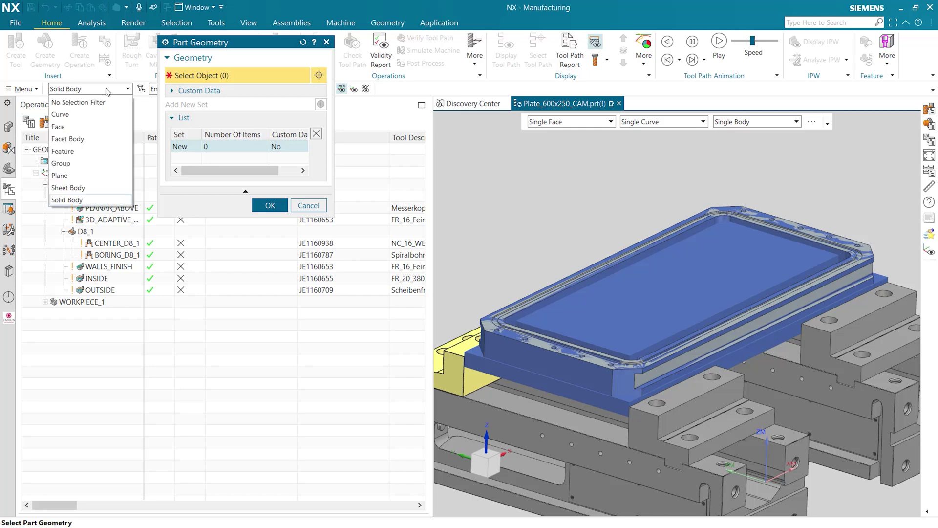
{"action": "left_click", "coordinate": [100, 102]}
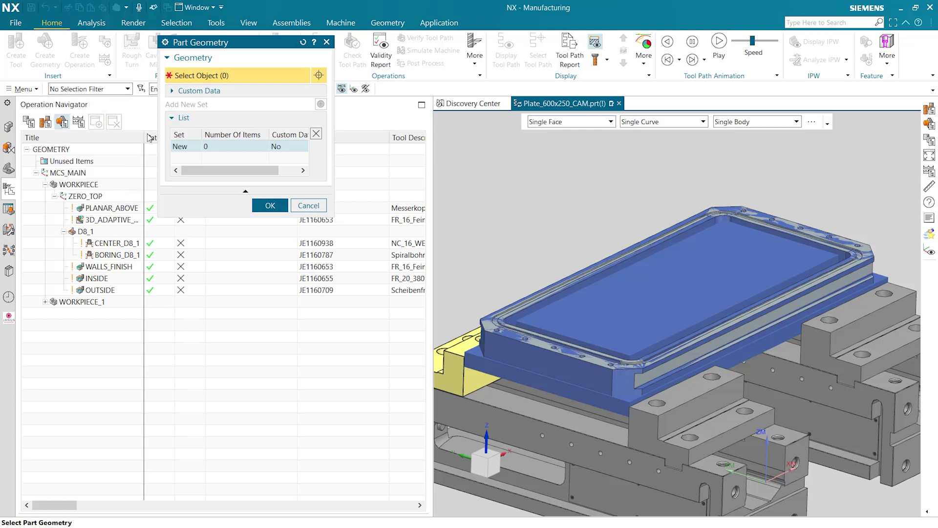
{"action": "left_click", "coordinate": [572, 302]}
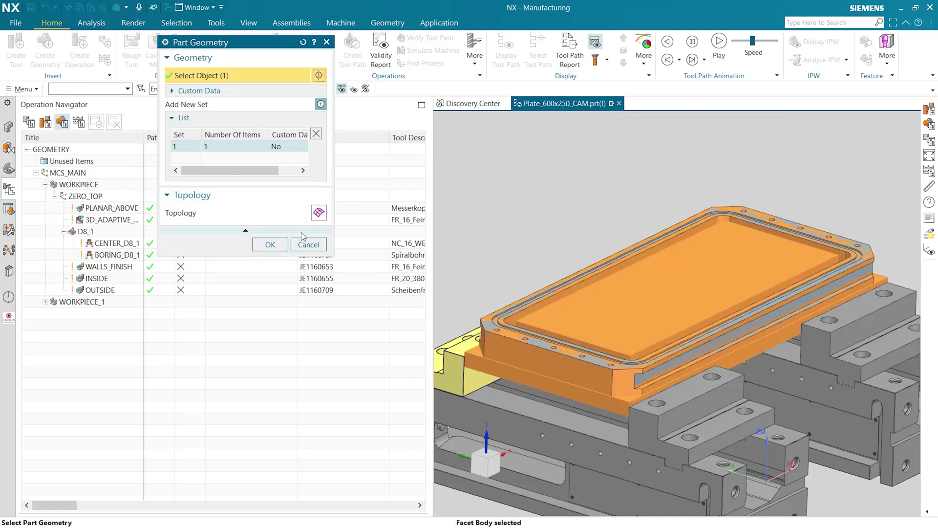
{"action": "left_click", "coordinate": [272, 245]}
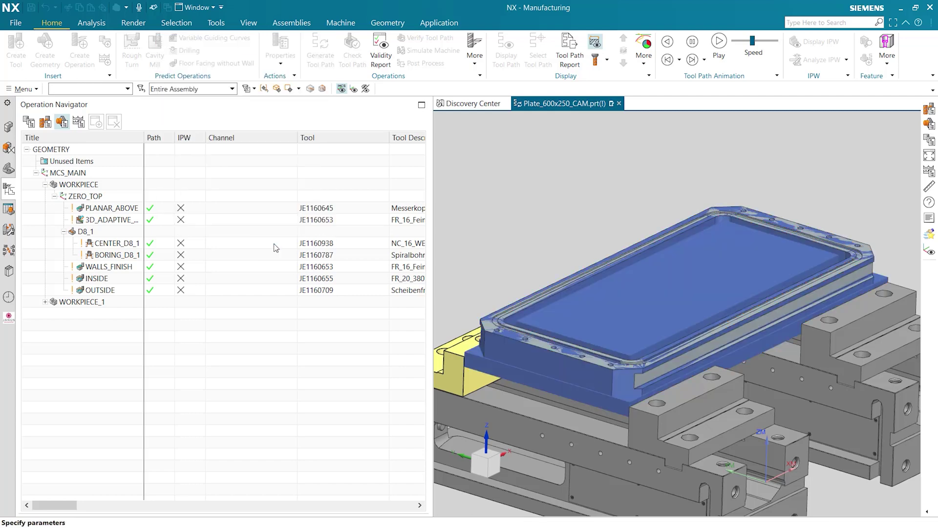
{"action": "left_click", "coordinate": [274, 260]}
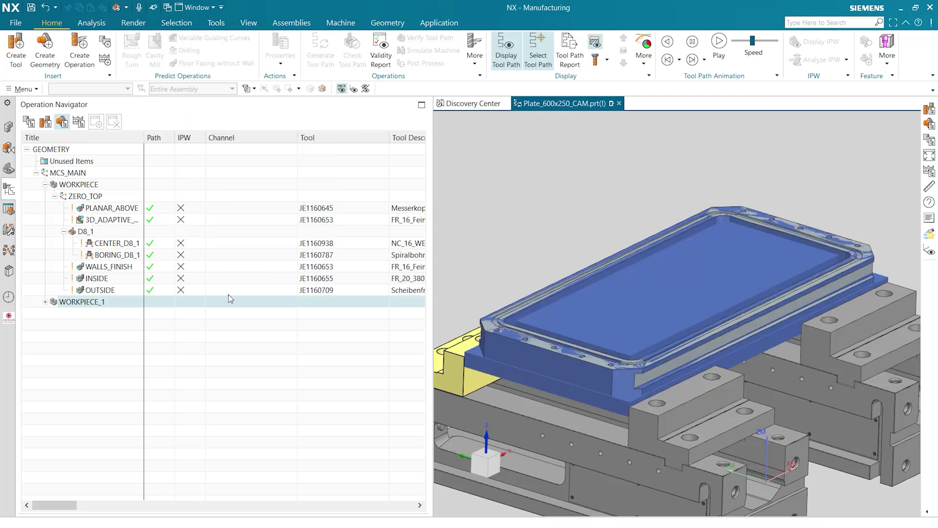
Delete the MCS_LOCAL coordinate system from under WORKPIECE_1.
{"action": "left_click", "coordinate": [44, 302]}
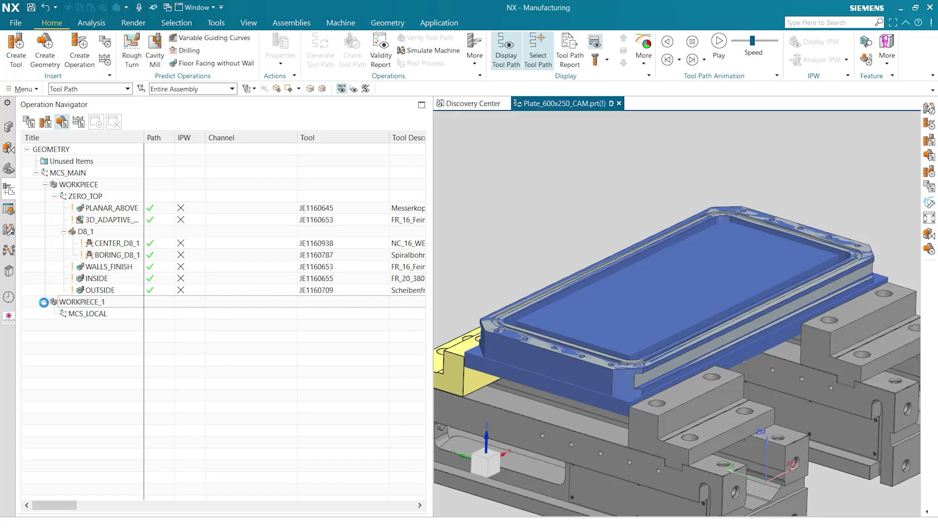
{"action": "left_click", "coordinate": [80, 315]}
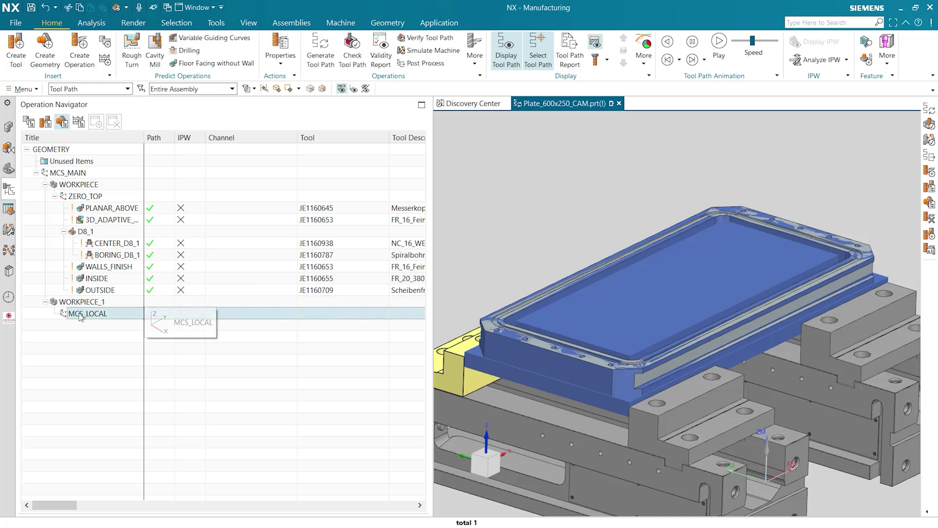
{"action": "right_click", "coordinate": [81, 316]}
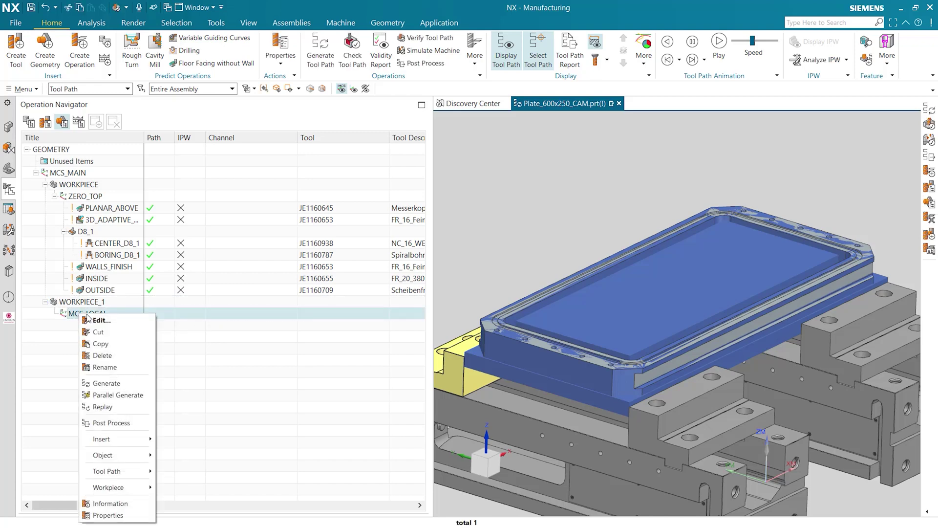
{"action": "left_click", "coordinate": [102, 356]}
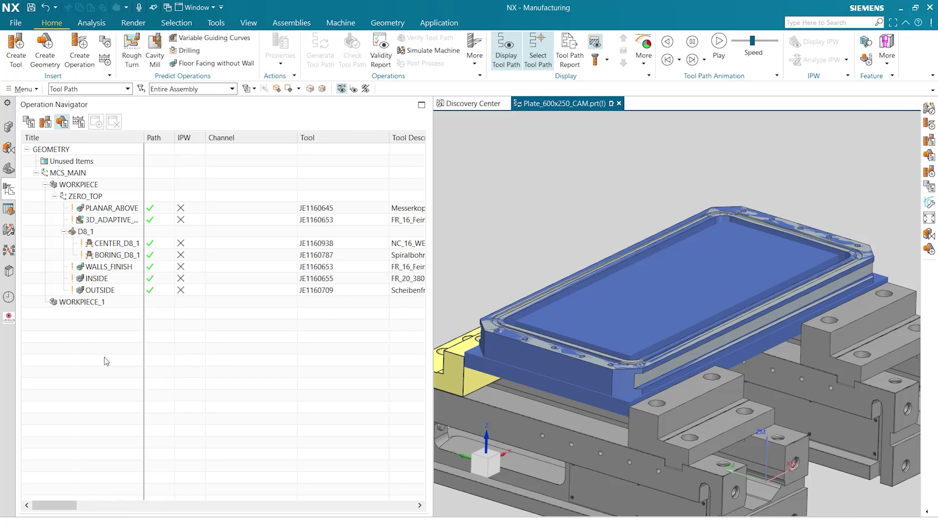
Move WORKPIECE_1 under the ZERO_TOP coordinate system in the geometry tree.
{"action": "left_click", "coordinate": [86, 305]}
{"action": "left_click_drag", "start_coordinate": [87, 304], "coordinate": [100, 201]}
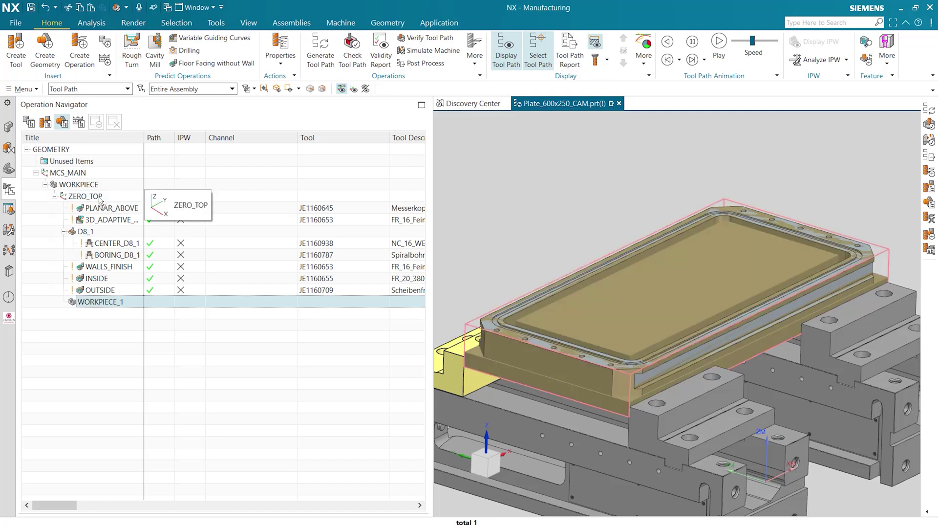
{"action": "left_click", "coordinate": [111, 313]}
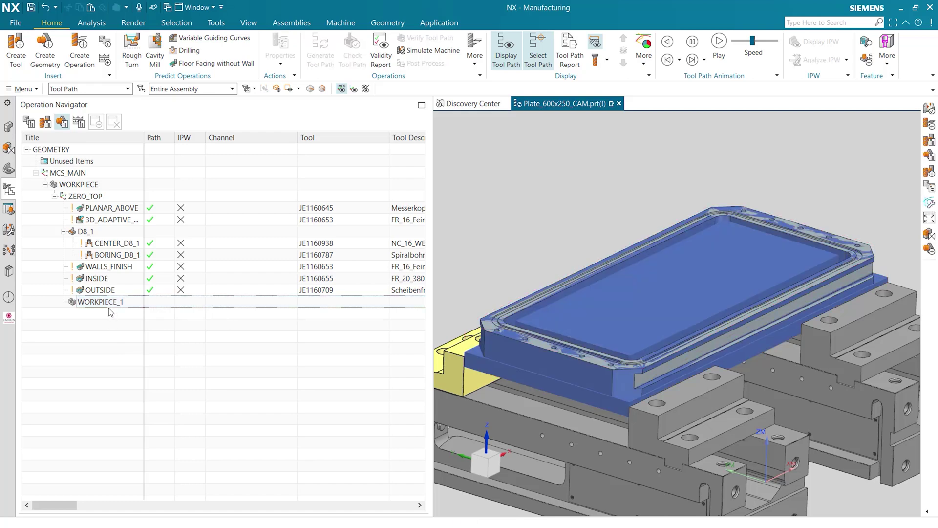
{"action": "left_click", "coordinate": [110, 303]}
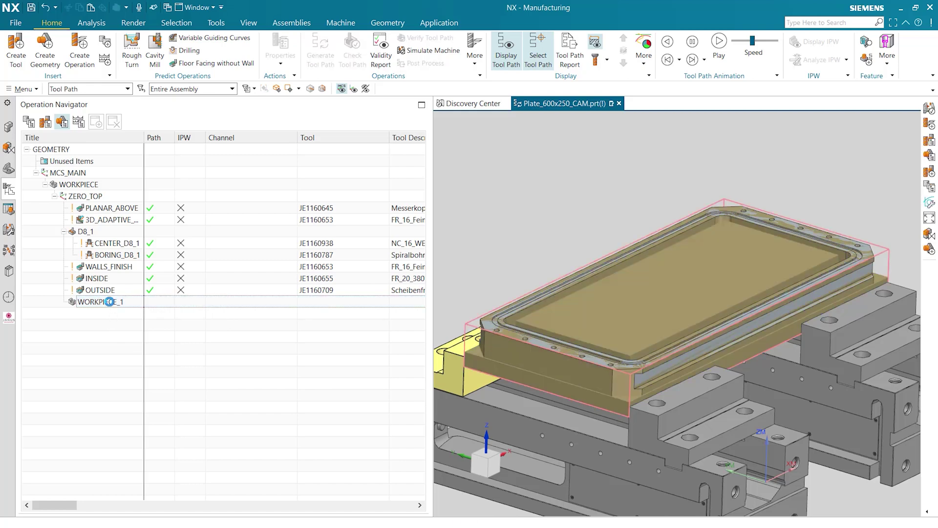
Insert a new operation under WORKPIECE_1 using the mill_contour type and the 3 Axis Deburring subtype.
{"action": "right_click", "coordinate": [113, 304]}
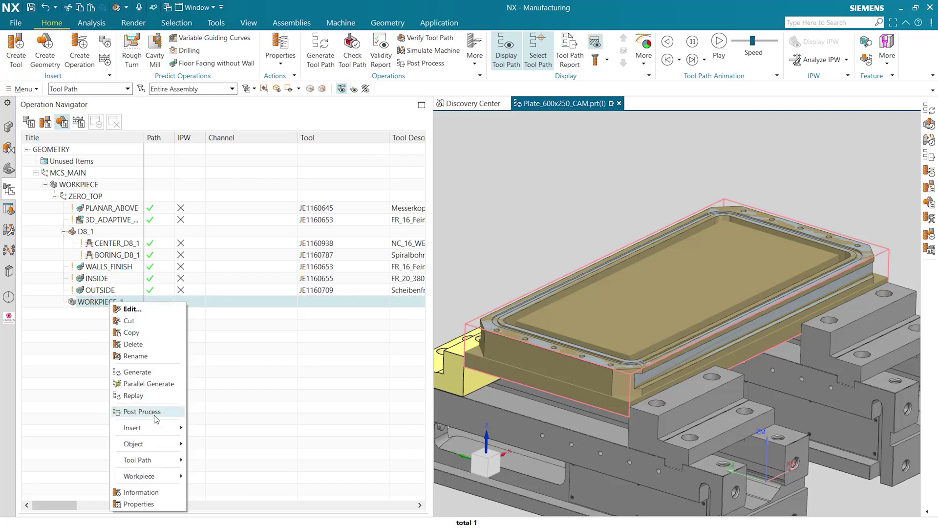
{"action": "mouse_move", "coordinate": [134, 443]}
{"action": "left_click", "coordinate": [221, 437]}
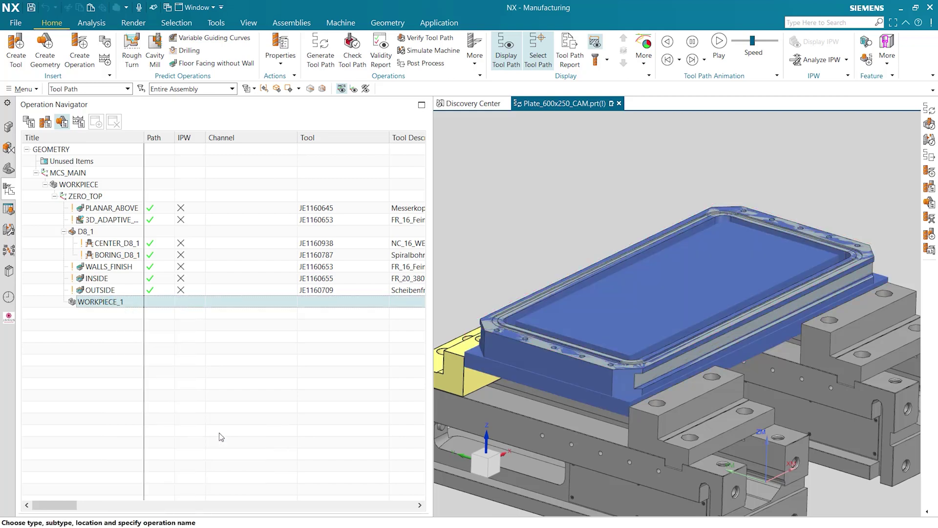
{"action": "left_click", "coordinate": [194, 75]}
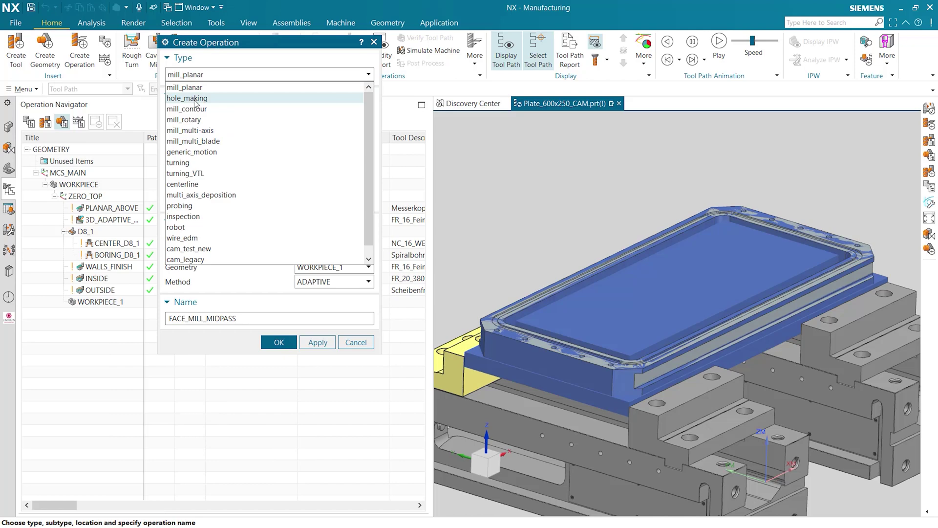
{"action": "left_click", "coordinate": [196, 107]}
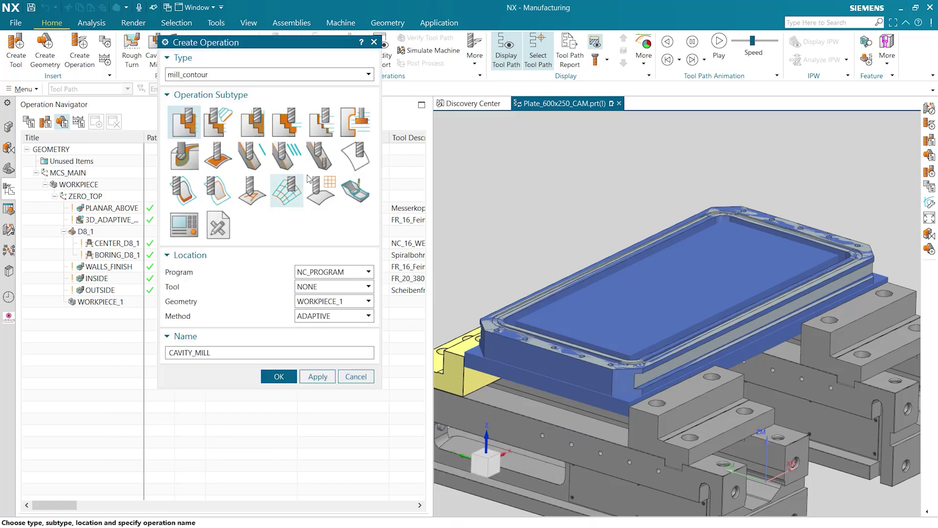
{"action": "left_click", "coordinate": [358, 192]}
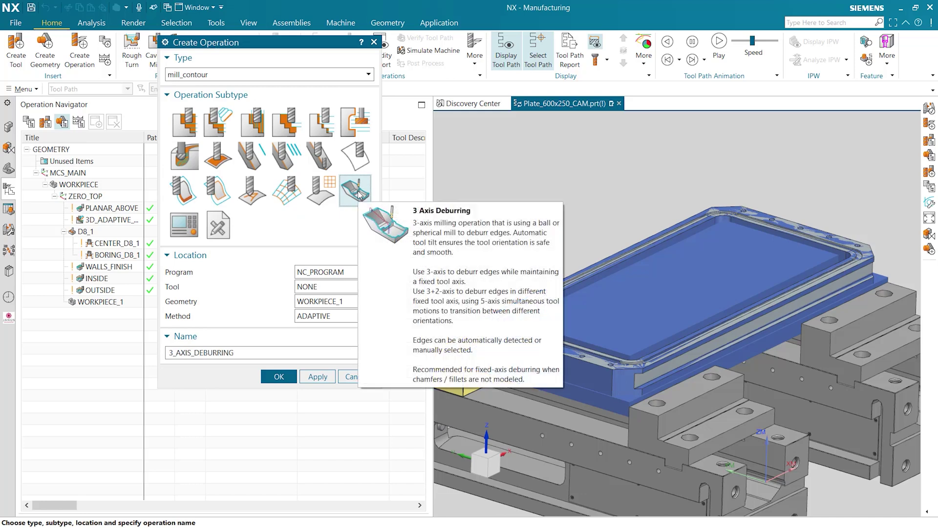
Create the deburring operation with program PROGRAM, tool JE1160668 (Kugelkopffraeser D10) and method METHOD, and generate its tool path.
{"action": "left_click", "coordinate": [335, 272]}
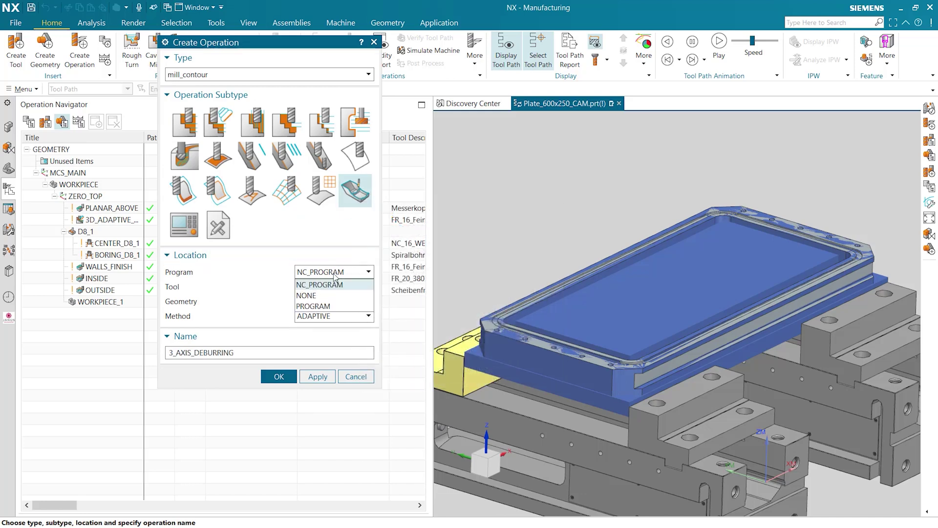
{"action": "left_click", "coordinate": [331, 306]}
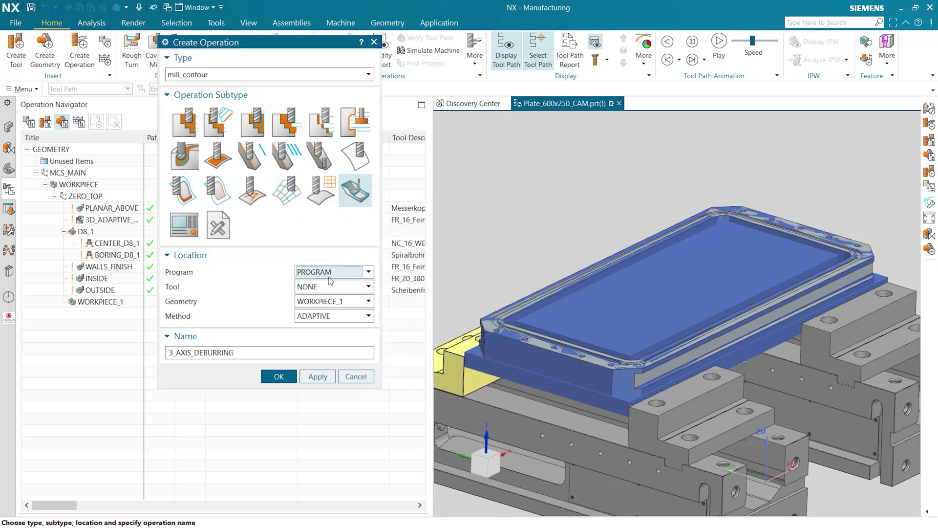
{"action": "left_click", "coordinate": [325, 290]}
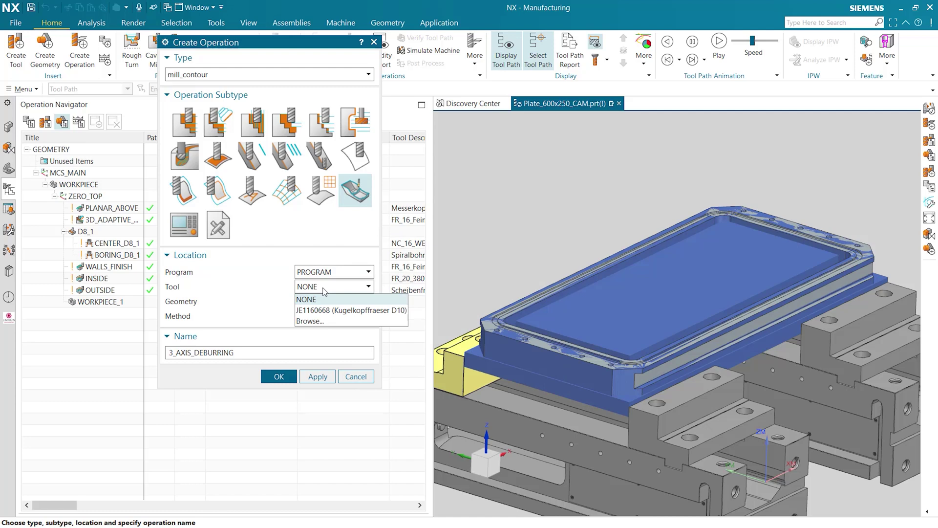
{"action": "left_click", "coordinate": [337, 311]}
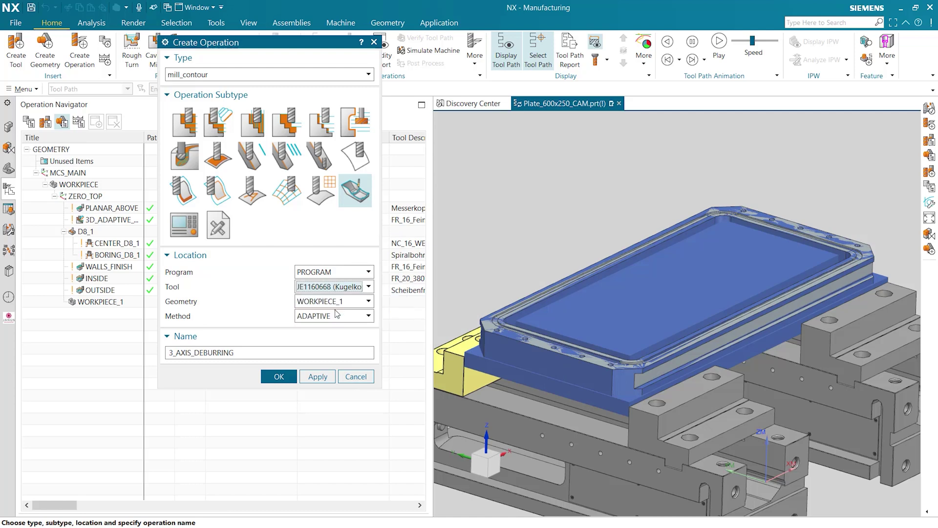
{"action": "left_click", "coordinate": [336, 316]}
{"action": "left_click", "coordinate": [332, 338]}
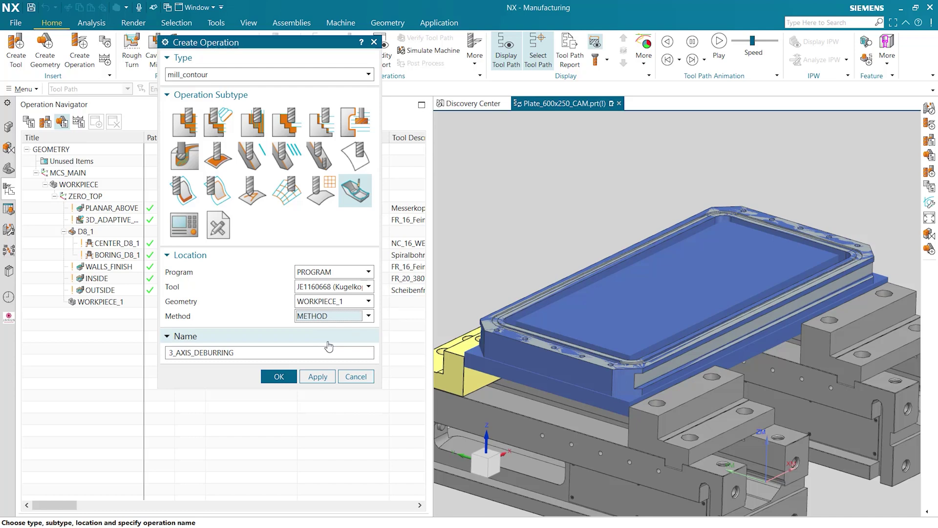
{"action": "left_click", "coordinate": [279, 377]}
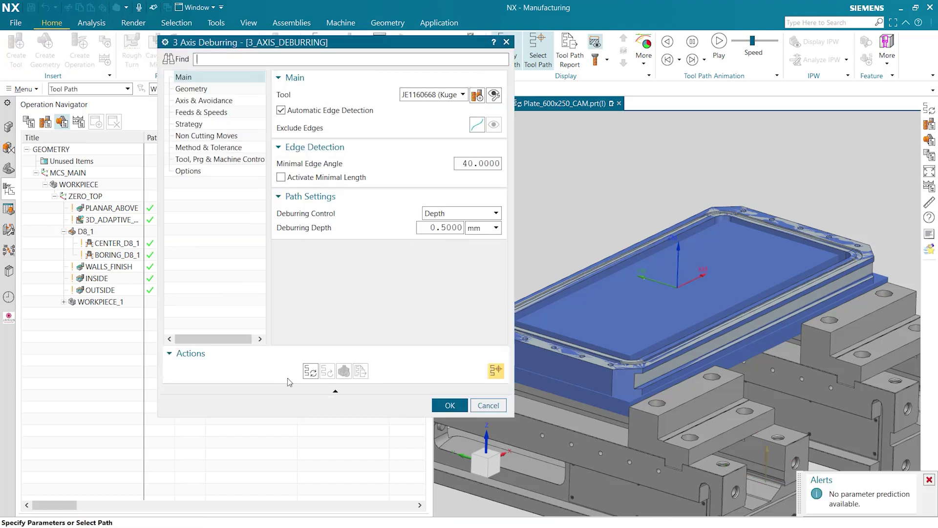
{"action": "left_click", "coordinate": [310, 370]}
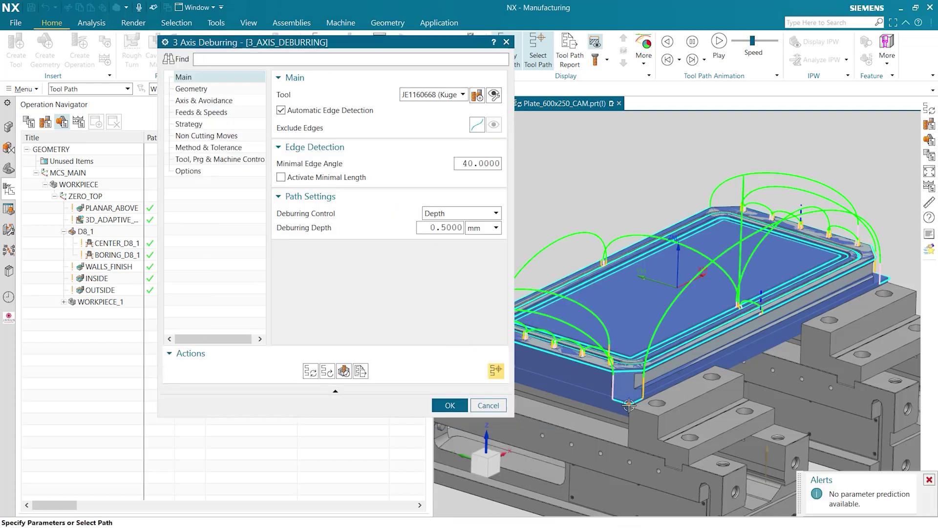
Examine the generated deburring tool path and tool position along the plate's outer edges, groove and holes.
{"action": "scroll", "coordinate": [629, 405], "scroll_direction": "up", "scroll_amount": 4}
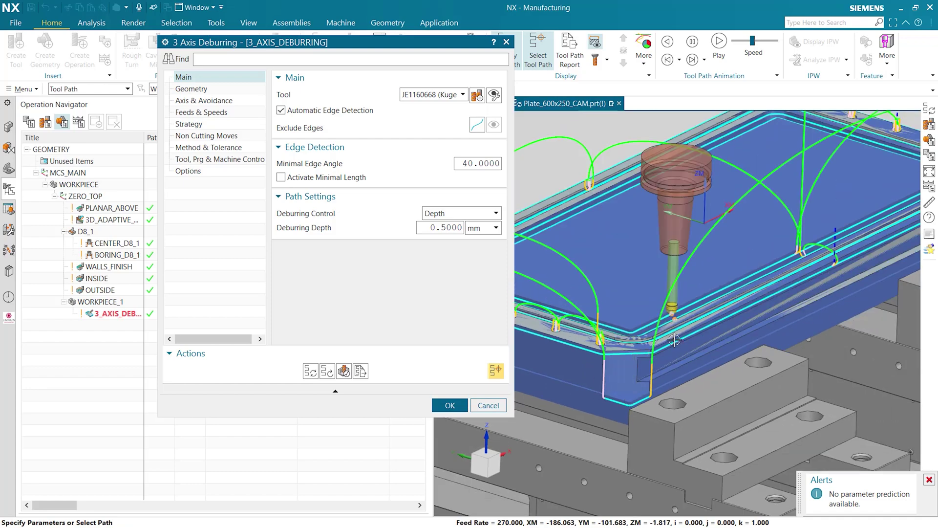
{"action": "scroll", "coordinate": [680, 321], "scroll_direction": "up", "scroll_amount": 2}
{"action": "scroll", "coordinate": [635, 315], "scroll_direction": "down", "scroll_amount": 3}
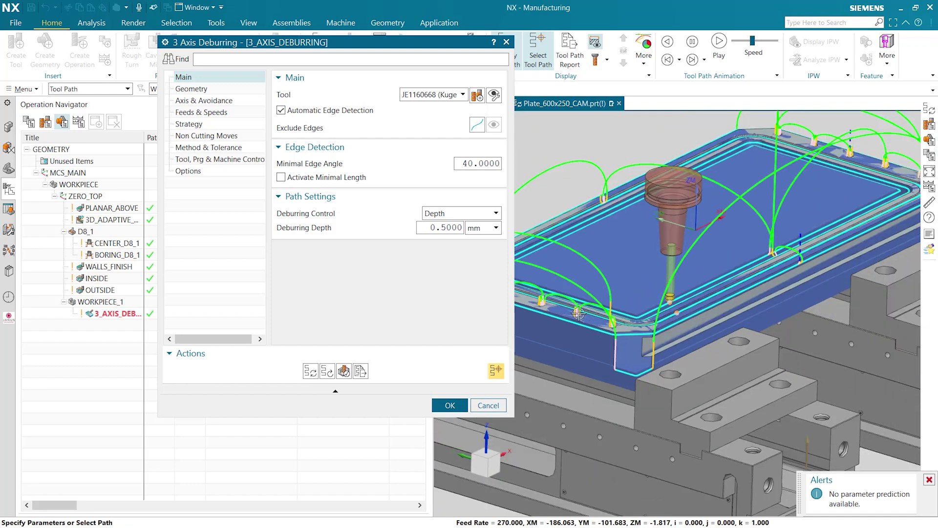
{"action": "scroll", "coordinate": [570, 316], "scroll_direction": "up", "scroll_amount": 3}
{"action": "scroll", "coordinate": [571, 317], "scroll_direction": "up", "scroll_amount": 2}
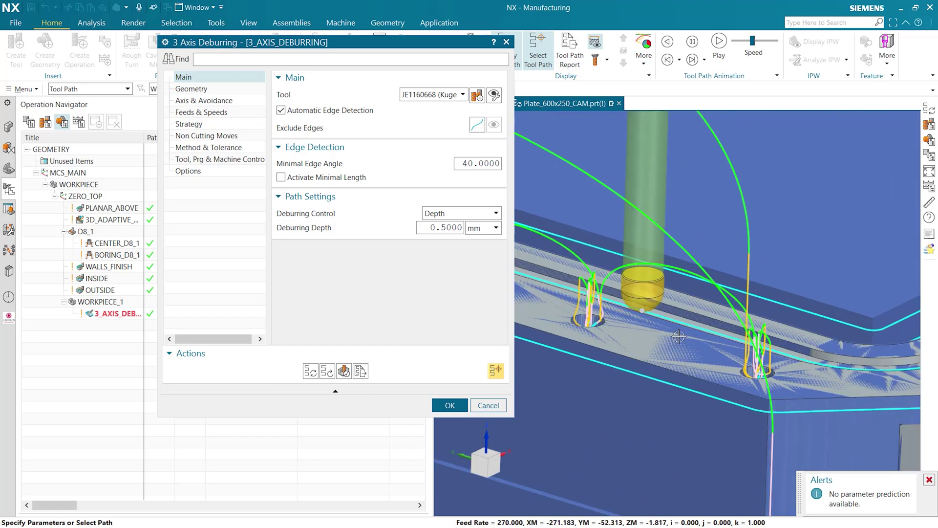
{"action": "scroll", "coordinate": [682, 338], "scroll_direction": "down", "scroll_amount": 2}
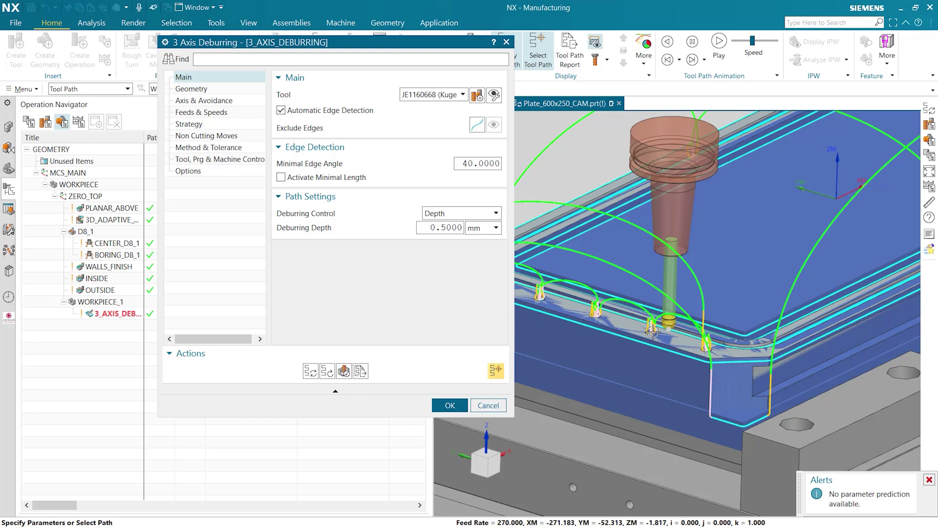
{"action": "scroll", "coordinate": [682, 338], "scroll_direction": "up", "scroll_amount": 3}
{"action": "scroll", "coordinate": [658, 343], "scroll_direction": "down", "scroll_amount": 2}
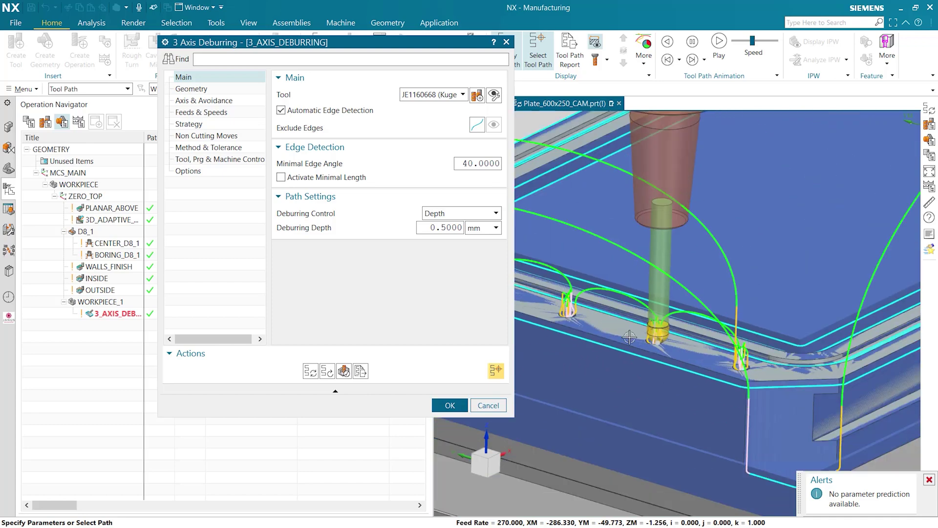
{"action": "scroll", "coordinate": [578, 326], "scroll_direction": "up", "scroll_amount": 3}
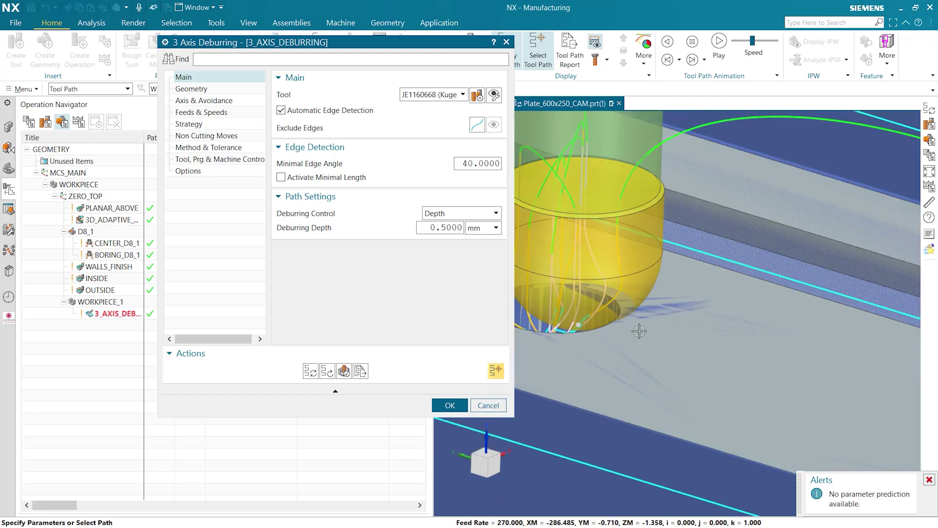
{"action": "scroll", "coordinate": [716, 336], "scroll_direction": "down", "scroll_amount": 4}
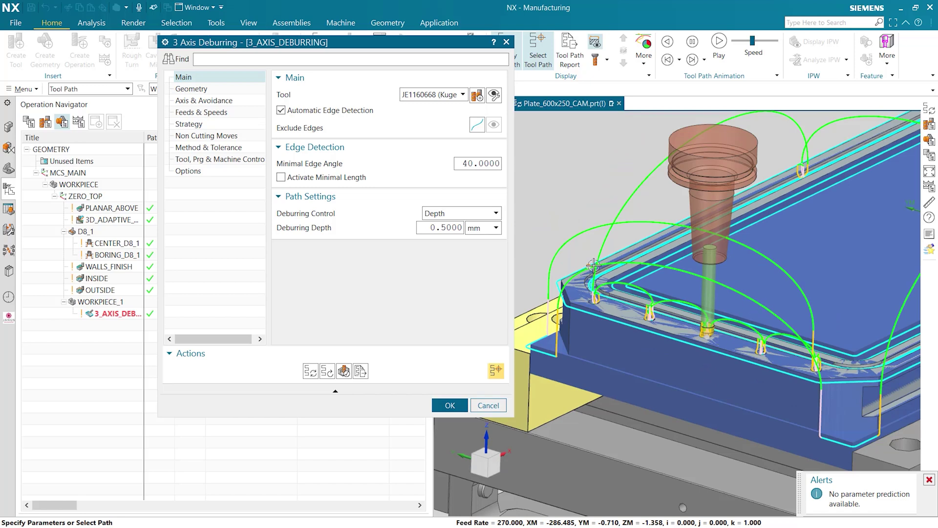
{"action": "scroll", "coordinate": [789, 288], "scroll_direction": "down", "scroll_amount": 3}
{"action": "scroll", "coordinate": [834, 254], "scroll_direction": "up", "scroll_amount": 2}
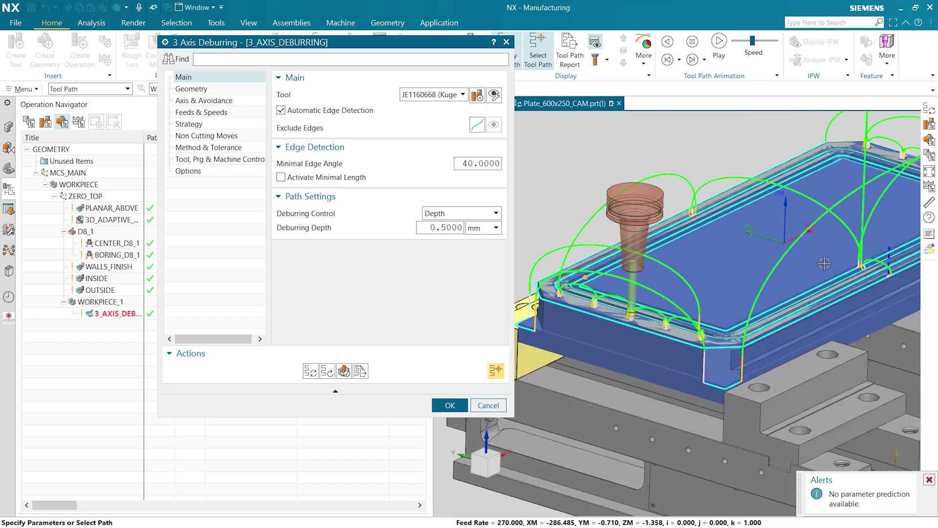
Specify the solid body of unser_teil as the deburring operation's check geometry.
{"action": "left_click", "coordinate": [214, 89]}
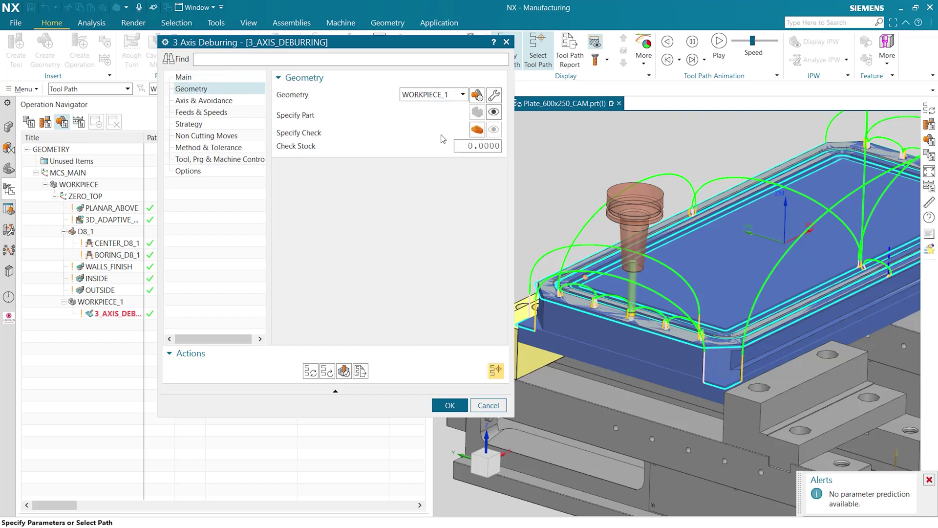
{"action": "left_click", "coordinate": [476, 129]}
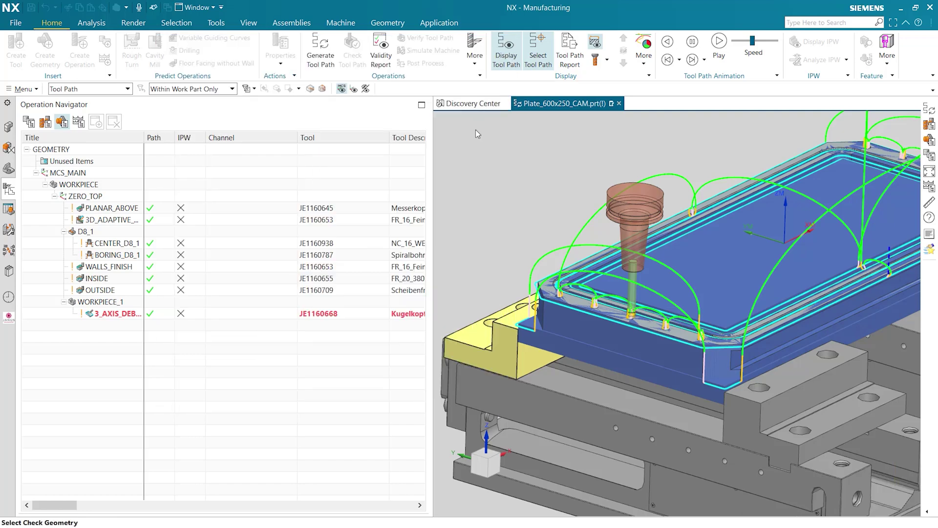
{"action": "left_click", "coordinate": [559, 289]}
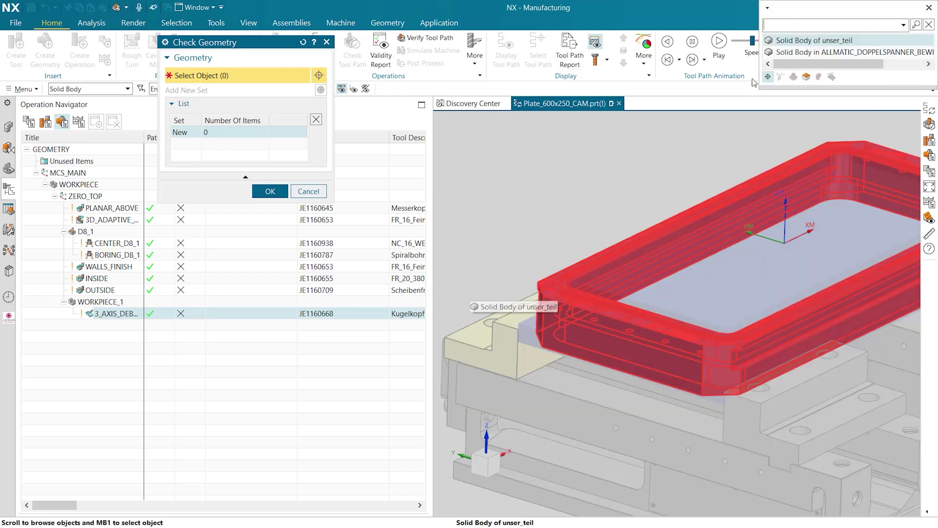
{"action": "left_click", "coordinate": [812, 40]}
{"action": "left_click", "coordinate": [270, 192]}
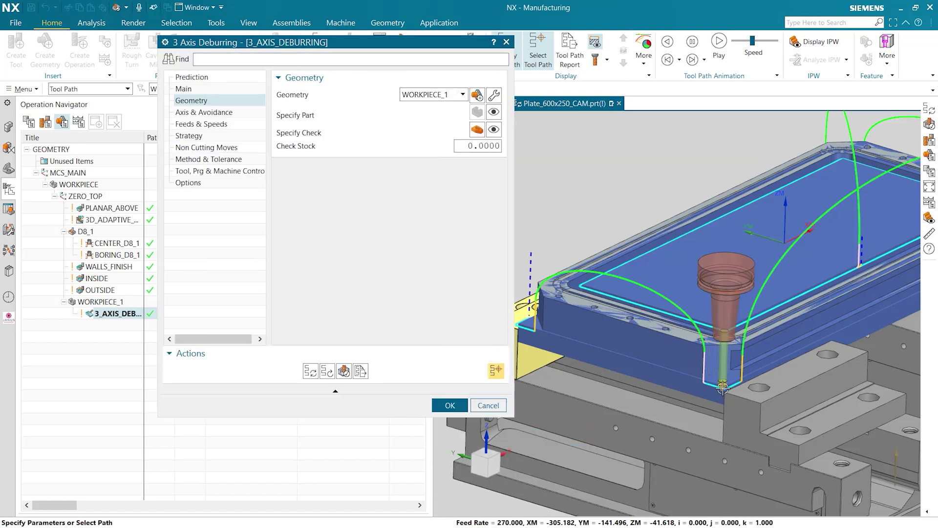
Set the deburring depth to 0.8 mm and regenerate the tool path.
{"action": "scroll", "coordinate": [723, 389], "scroll_direction": "up", "scroll_amount": 3}
{"action": "scroll", "coordinate": [714, 342], "scroll_direction": "down", "scroll_amount": 3}
{"action": "scroll", "coordinate": [700, 287], "scroll_direction": "up", "scroll_amount": 4}
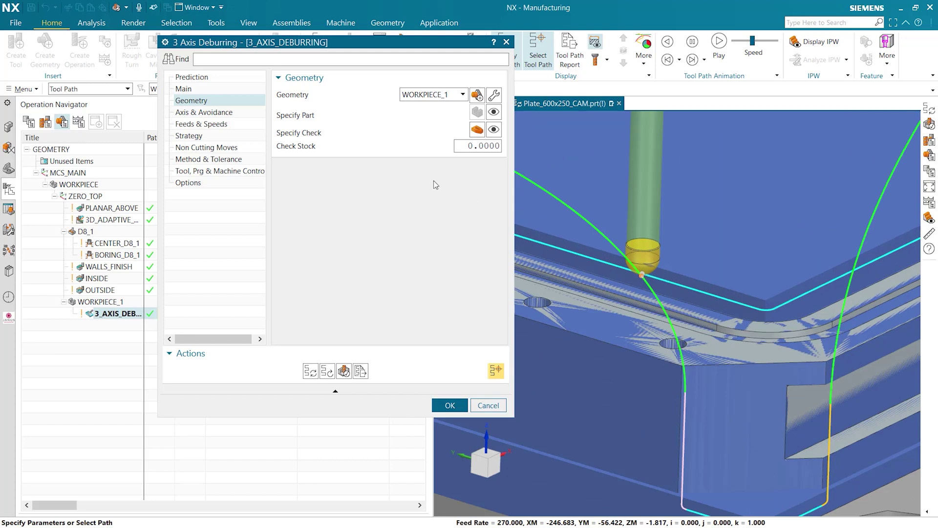
{"action": "left_click", "coordinate": [205, 91]}
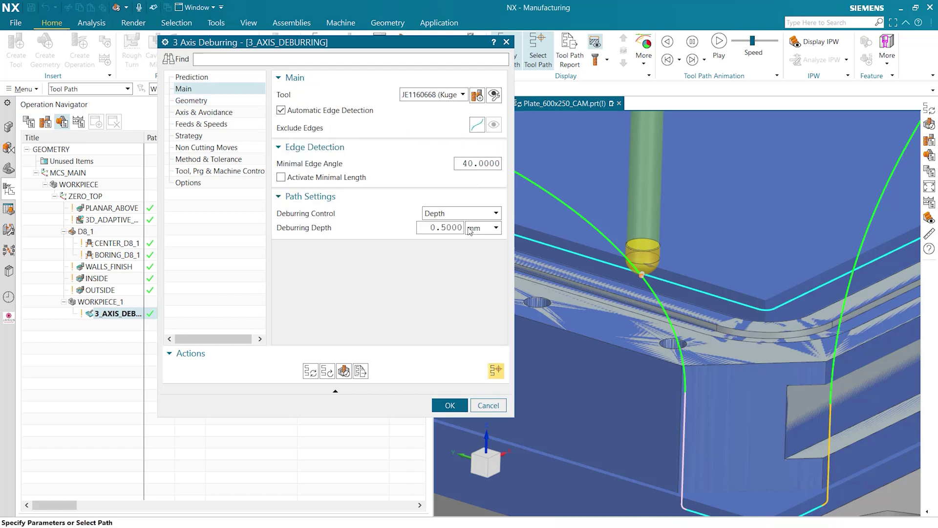
{"action": "left_click_drag", "start_coordinate": [461, 227], "coordinate": [430, 229]}
{"action": "left_click", "coordinate": [445, 228]}
{"action": "key", "text": "Return"}
{"action": "left_click", "coordinate": [310, 371]}
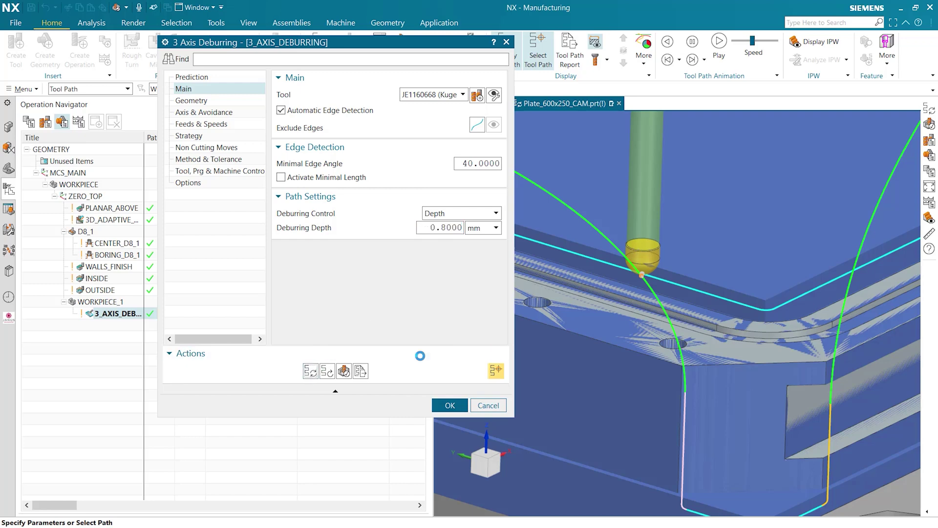